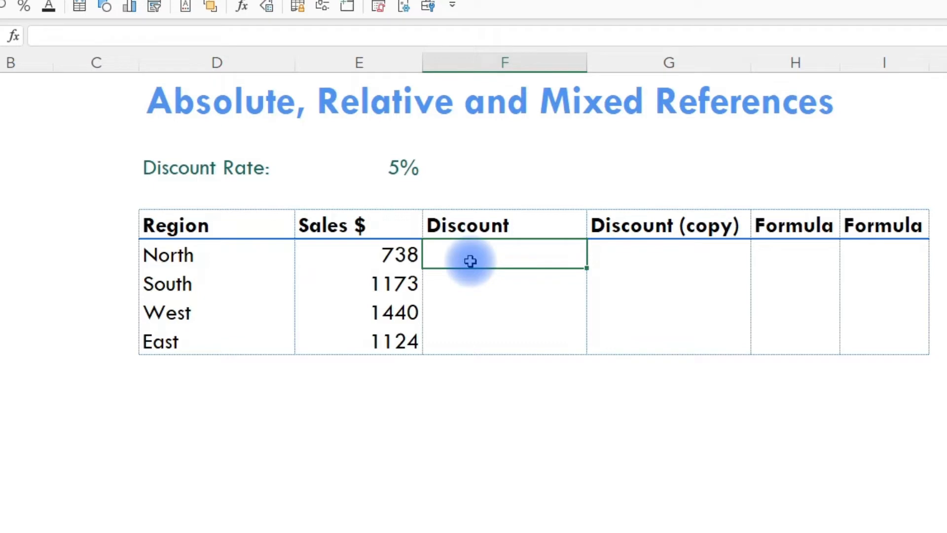
# Step: Calculate the North discount in F6 with the formula =E6*E3
pyautogui.write('=')
pyautogui.click(405, 255)
pyautogui.write('*')
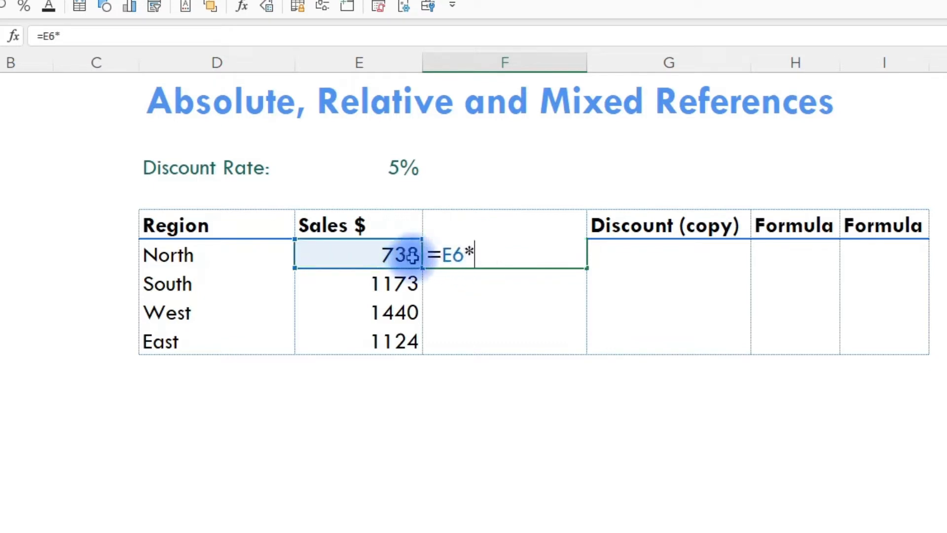
pyautogui.click(396, 168)
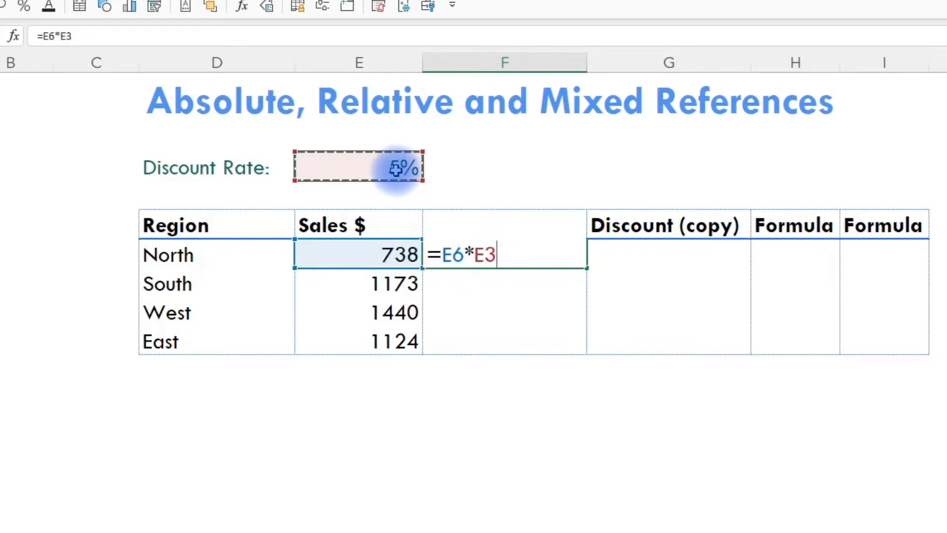
pyautogui.hotkey('ctrl', 'Return')
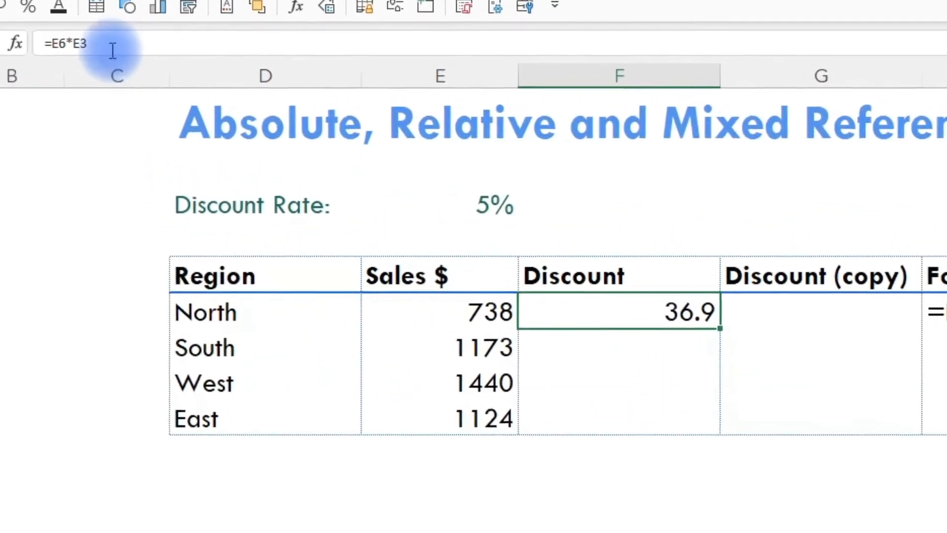
# Step: Fill the discount formula down into F7 and inspect which cells it references
pyautogui.click(483, 279)
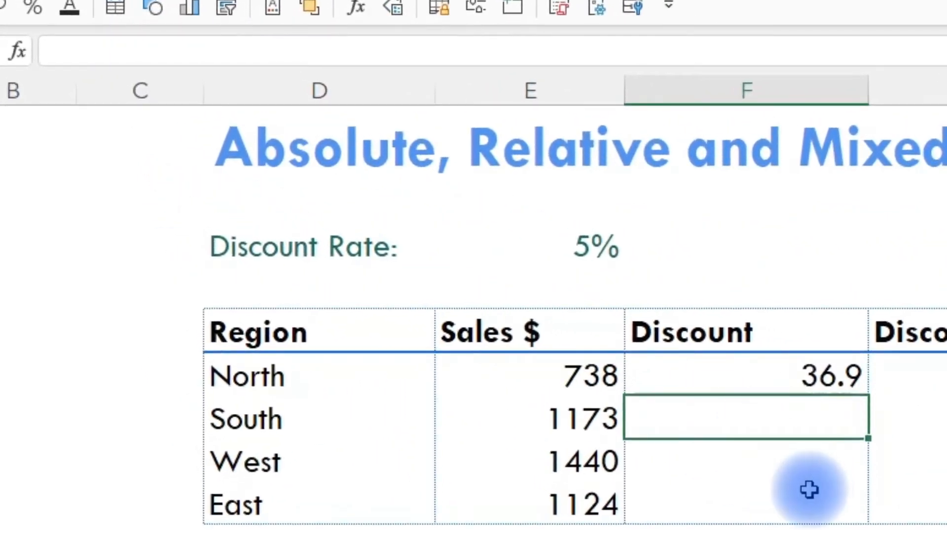
pyautogui.hotkey('ctrl', 'd')
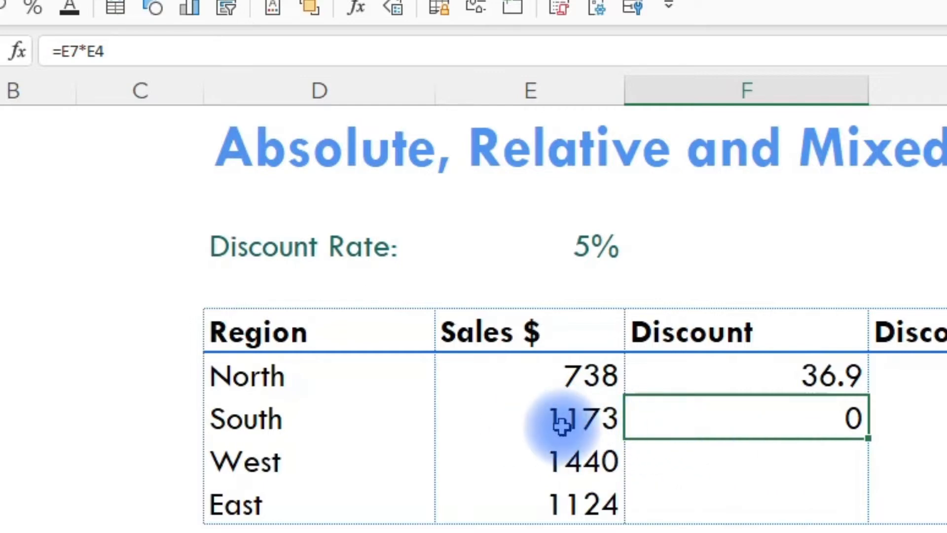
pyautogui.click(61, 51)
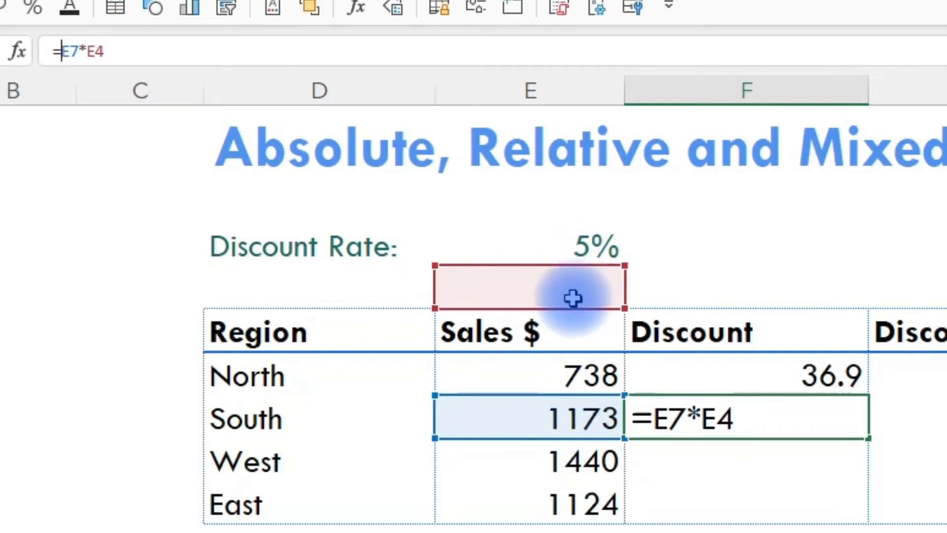
pyautogui.hotkey('ctrl', 'Return')
# Step: Lock the row of the discount rate reference in F6 so the formula reads =E6*E$3
pyautogui.click(767, 365)
pyautogui.click(96, 54)
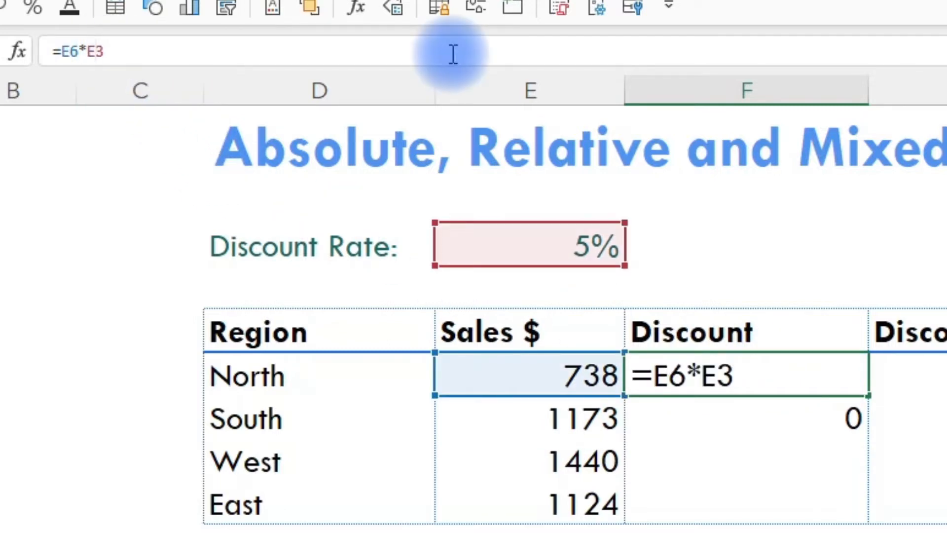
pyautogui.write('$')
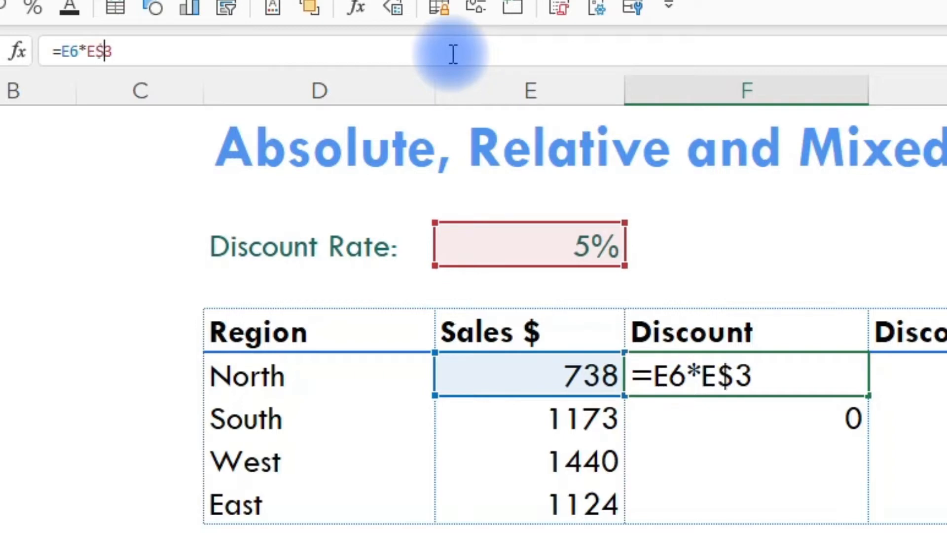
pyautogui.hotkey('ctrl', 'Return')
# Step: Refill F7 with the row-locked formula from F6 and inspect its dollar sign
pyautogui.press('Down')
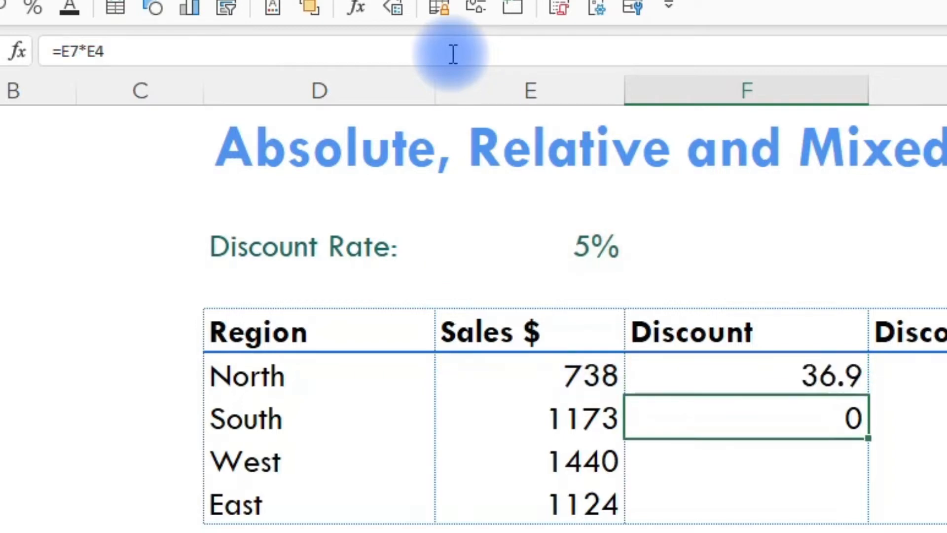
pyautogui.hotkey('ctrl', 'd')
pyautogui.press('F2')
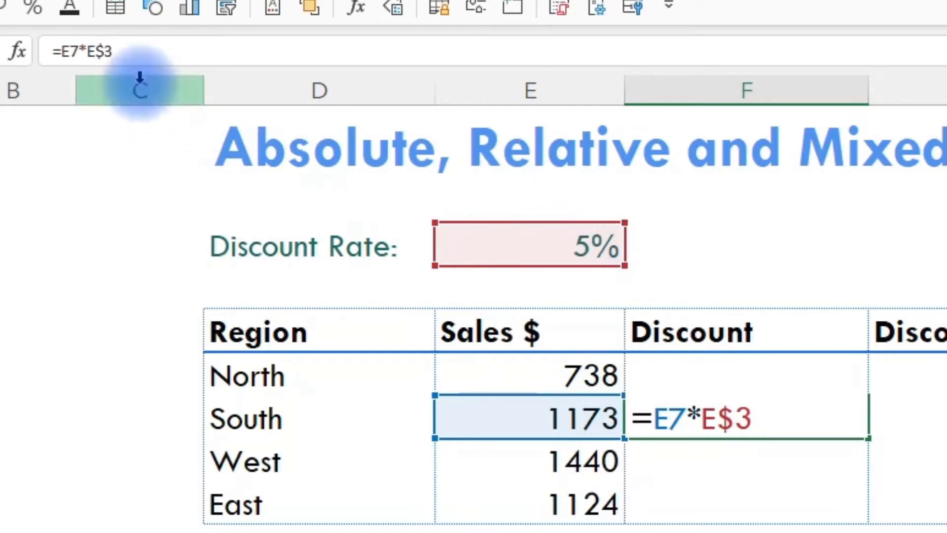
pyautogui.moveTo(95, 49)
pyautogui.mouseDown()
pyautogui.moveTo(113, 49)
pyautogui.moveTo(102, 50)
pyautogui.mouseUp()
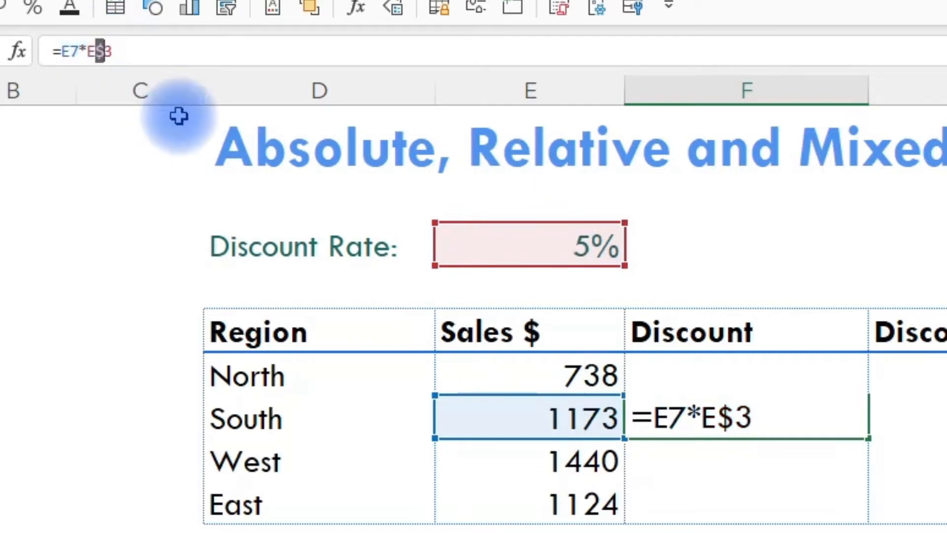
pyautogui.press('Escape')
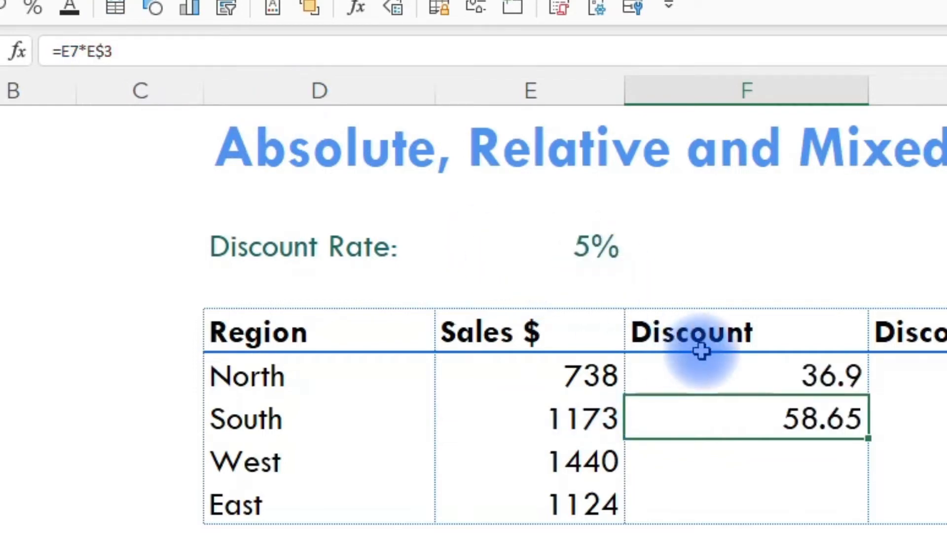
# Step: Copy the F6 formula across to the Discount (copy) cell G6 and inspect its references
pyautogui.click(718, 379)
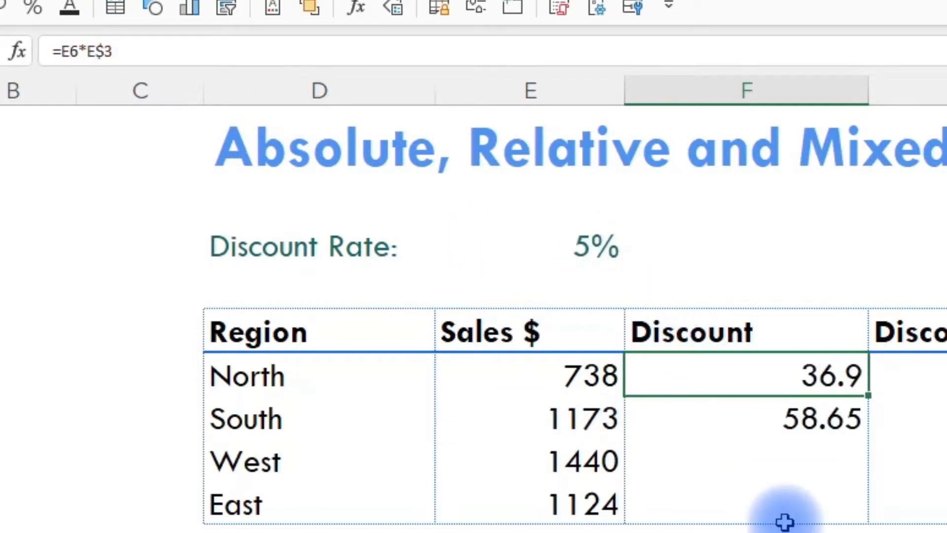
pyautogui.hotkey('ctrl', 'c')
pyautogui.click(934, 375)
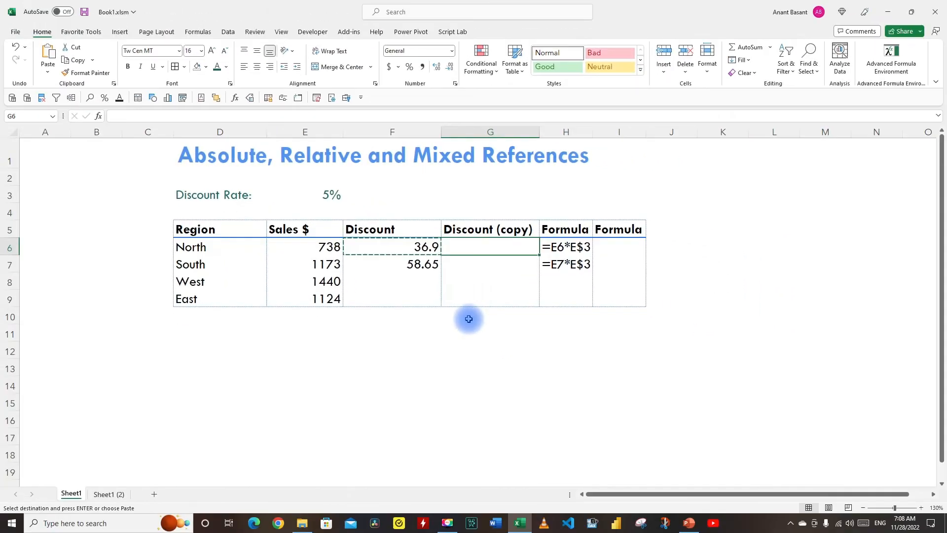
pyautogui.hotkey('ctrl', 'v')
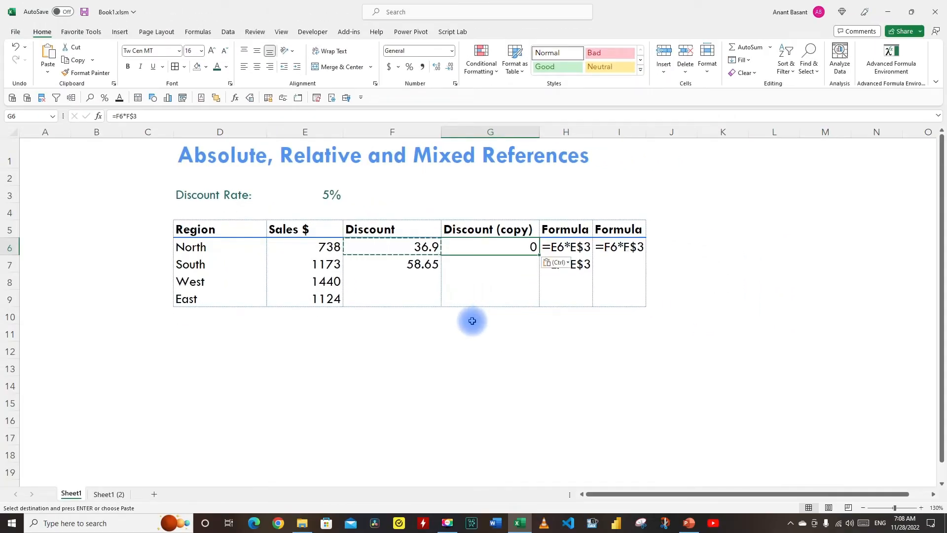
pyautogui.press('F2')
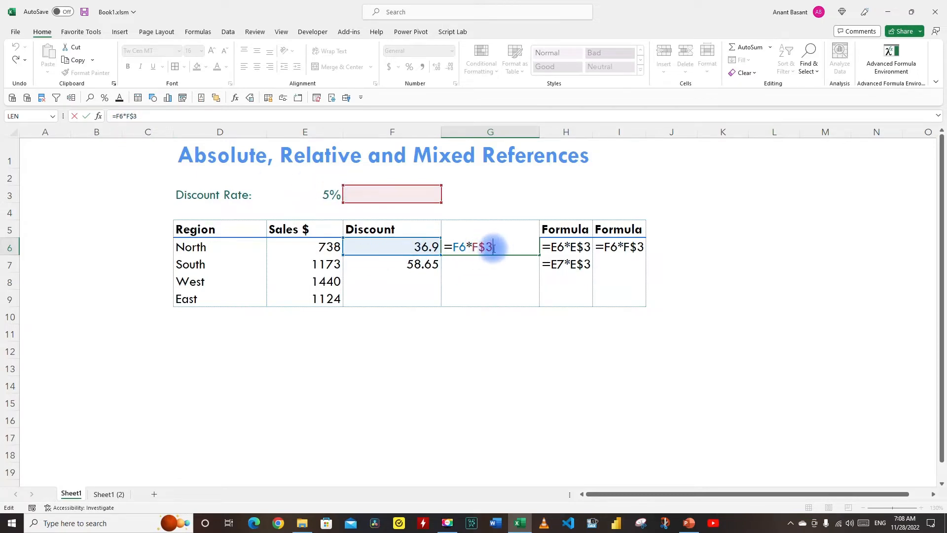
# Step: Lock the column of the discount rate reference as well, making the F6 formula =E6*$E$3
pyautogui.click(403, 248)
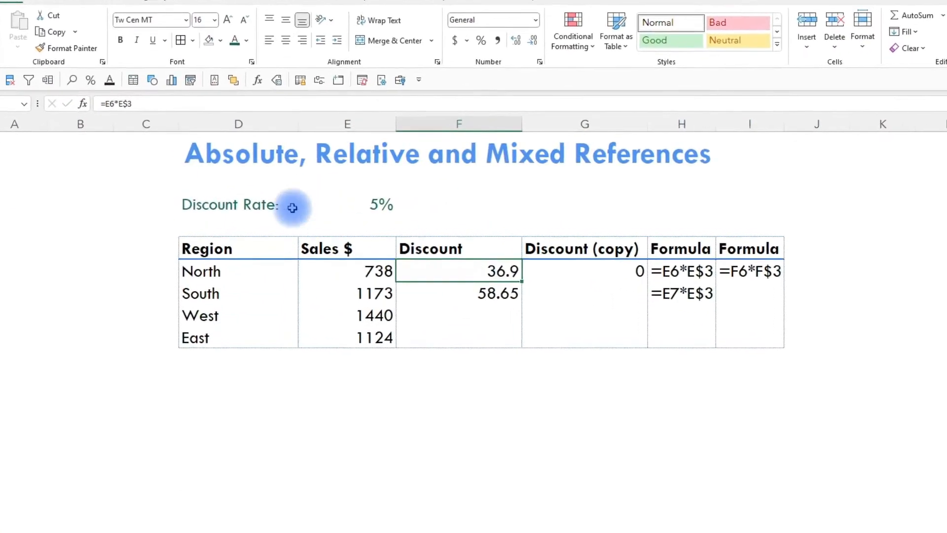
pyautogui.click(117, 104)
pyautogui.write('$')
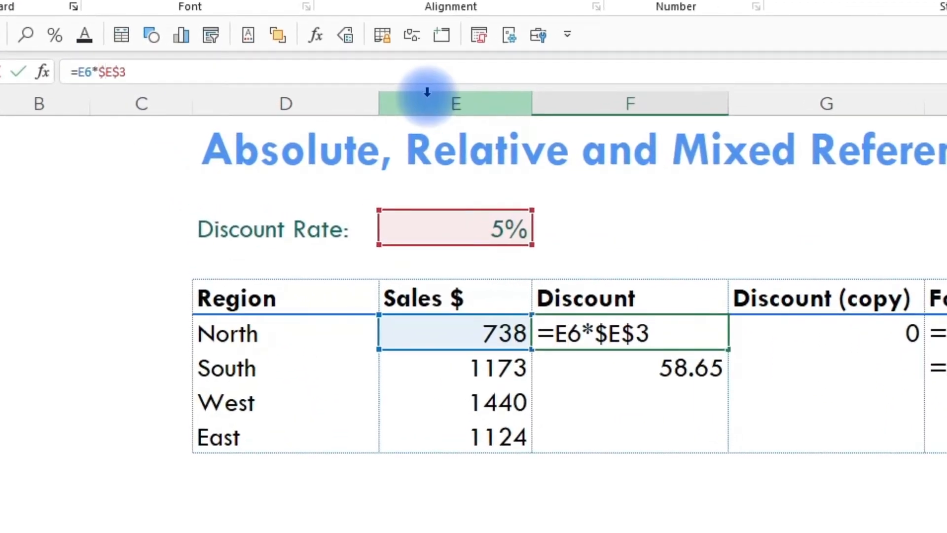
pyautogui.press('Return')
# Step: Copy the formula with the absolute rate reference from F6 to G6 and check which cells it uses
pyautogui.press('Up')
pyautogui.hotkey('ctrl', 'c')
pyautogui.press('Right')
pyautogui.press('F2')
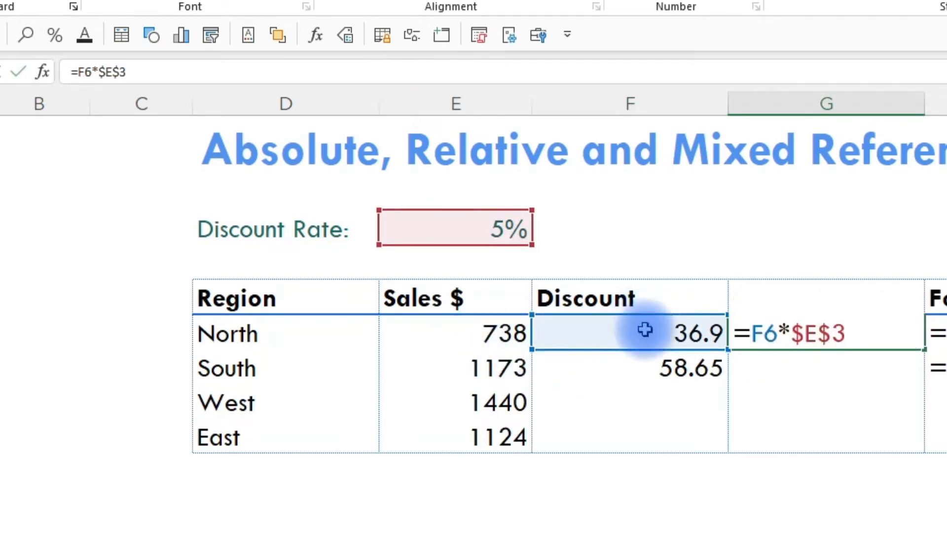
pyautogui.hotkey('ctrl', 'Return')
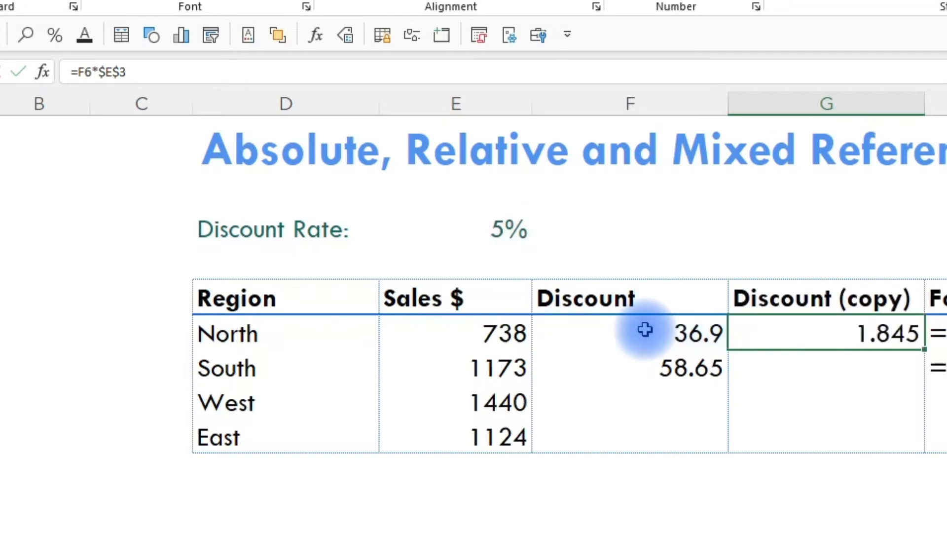
# Step: Lock the column of the sales reference in F6 so the formula reads =$E6*$E$3
pyautogui.click(644, 330)
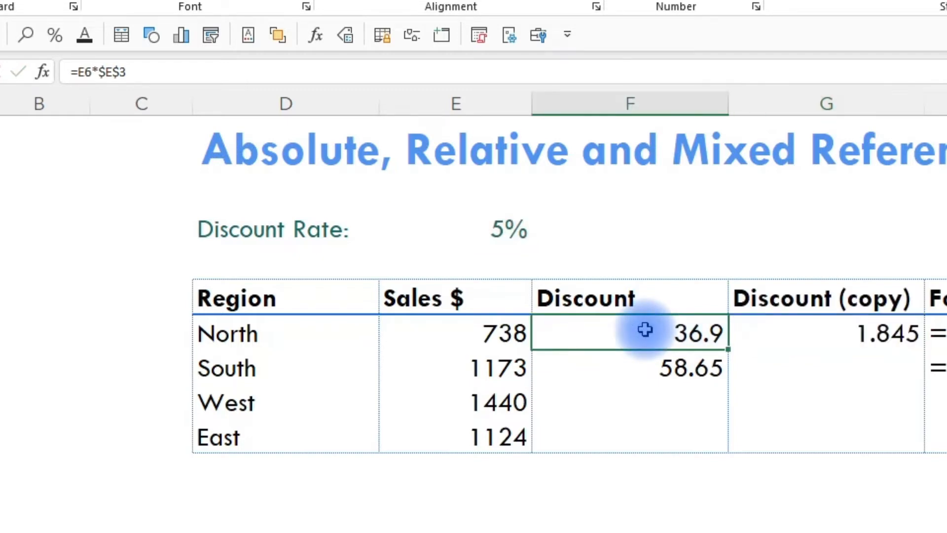
pyautogui.click(83, 74)
pyautogui.write('$')
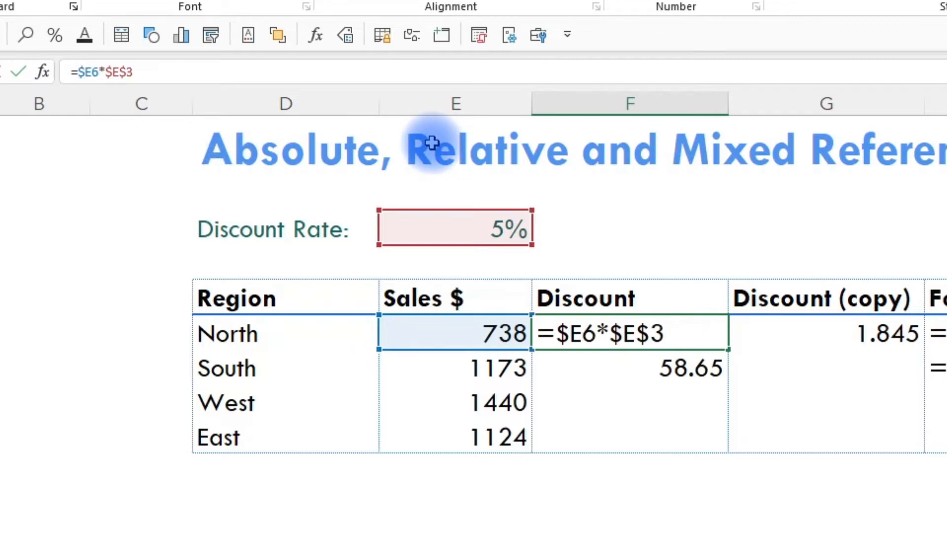
pyautogui.hotkey('ctrl', 'Return')
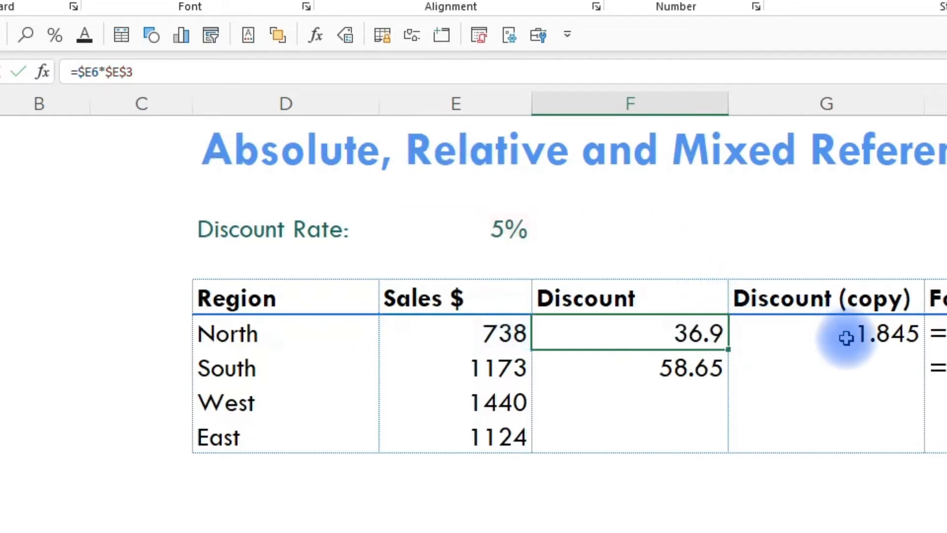
# Step: Copy the =$E6*$E$3 formula from F6 into G6 and verify its references
pyautogui.hotkey('ctrl', 'c')
pyautogui.click(846, 338)
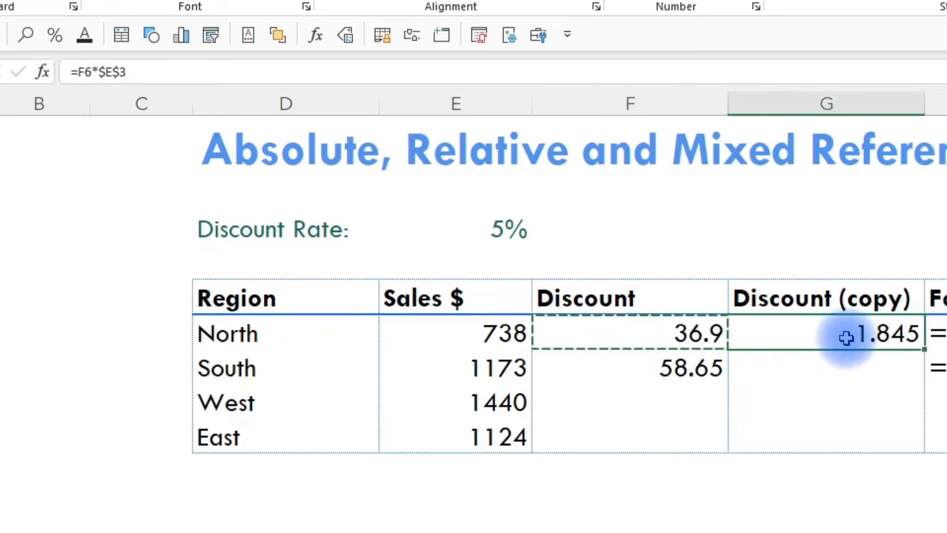
pyautogui.press('Return')
pyautogui.doubleClick(846, 337)
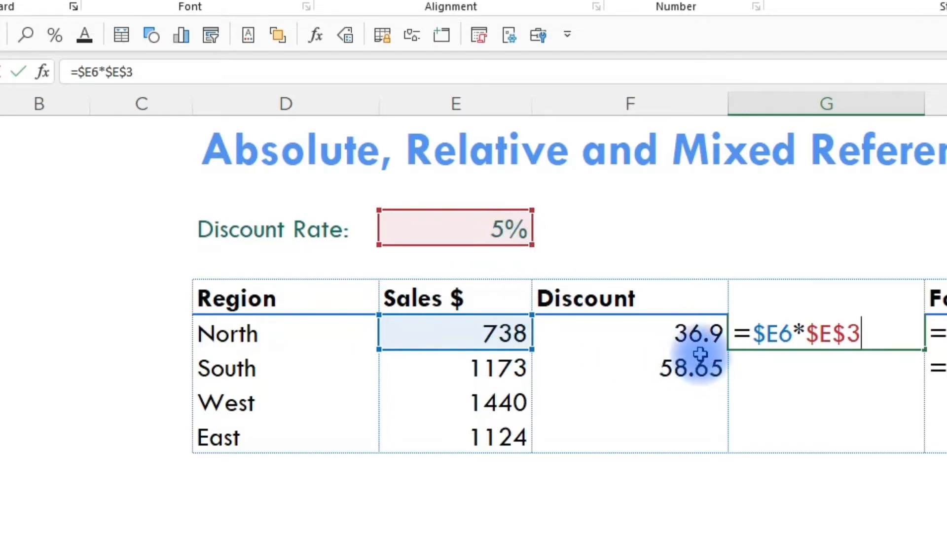
# Step: Copy the F6 formula into the remaining Discount cells F7:F9 and the Discount (copy) cells G6:G9
pyautogui.click(686, 334)
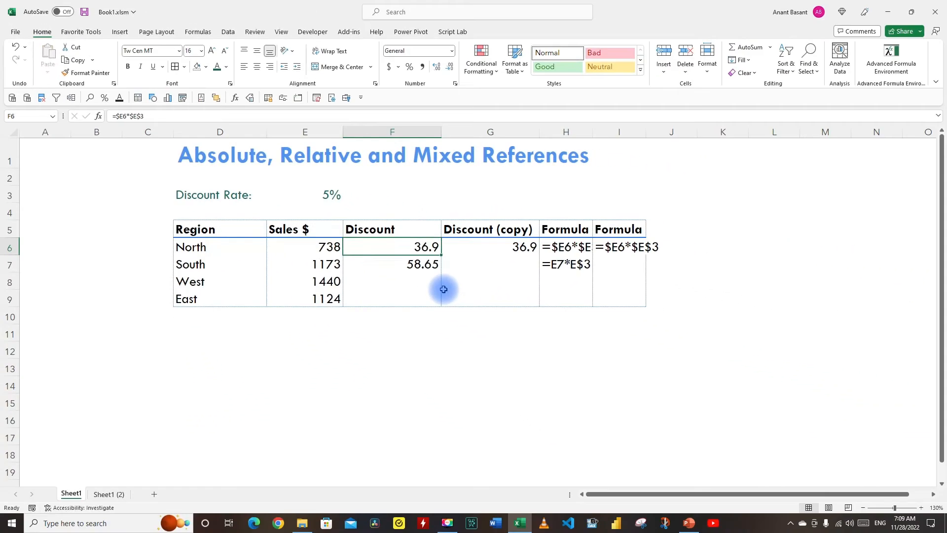
pyautogui.hotkey('ctrl', 'c')
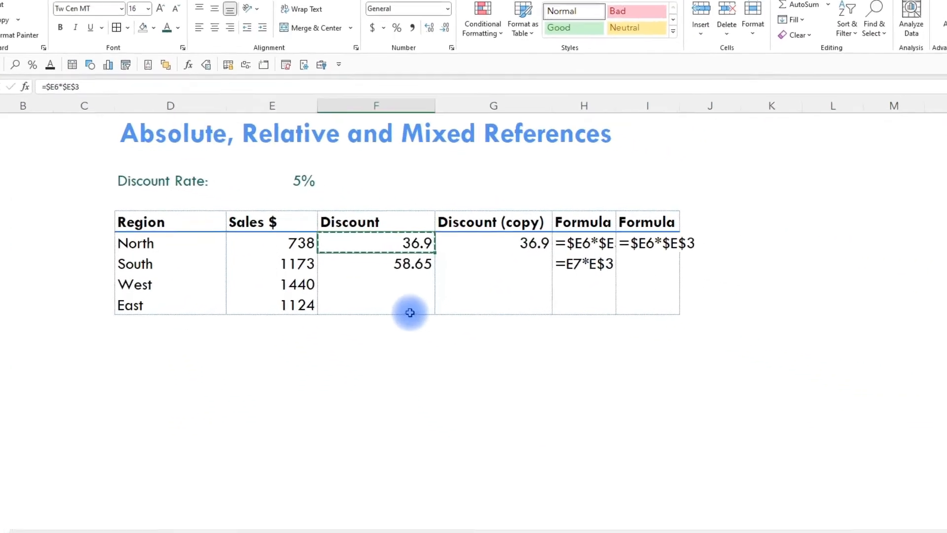
pyautogui.moveTo(518, 312); pyautogui.dragTo(531, 362)
pyautogui.hotkey('ctrl', 'v')
pyautogui.hotkey('shift', 'Down')
pyautogui.hotkey('shift', 'Down')
pyautogui.hotkey('shift', 'Down')
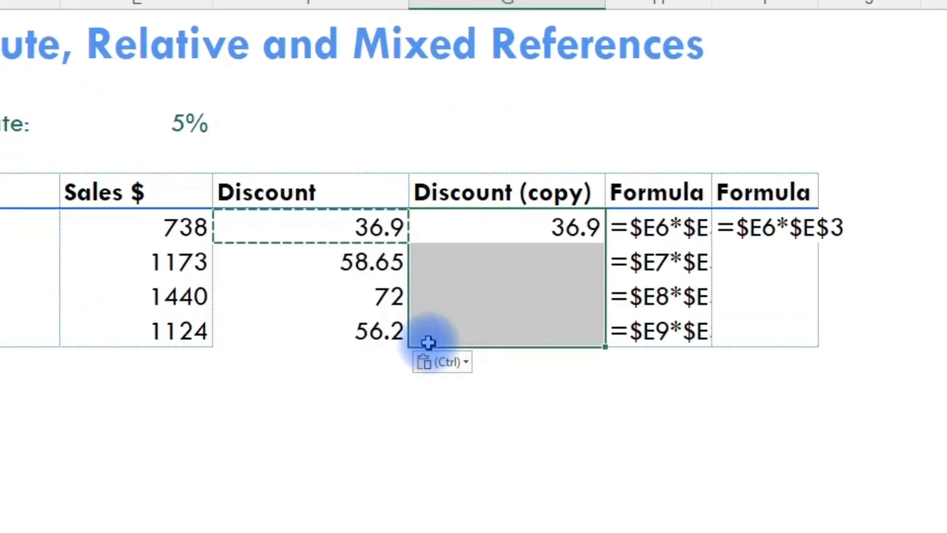
pyautogui.hotkey('ctrl', 'v')
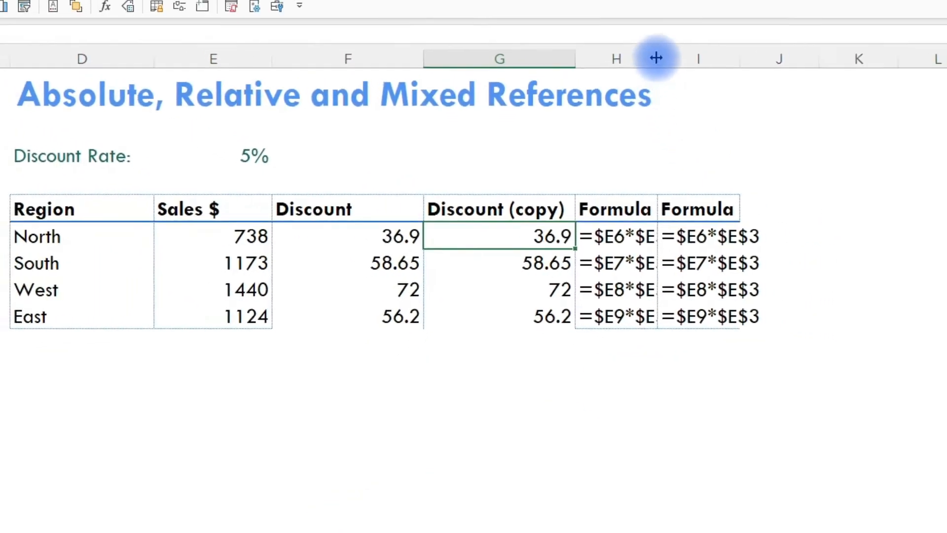
# Step: Autofit the widths of the two Formula columns, H and I
pyautogui.doubleClick(657, 58)
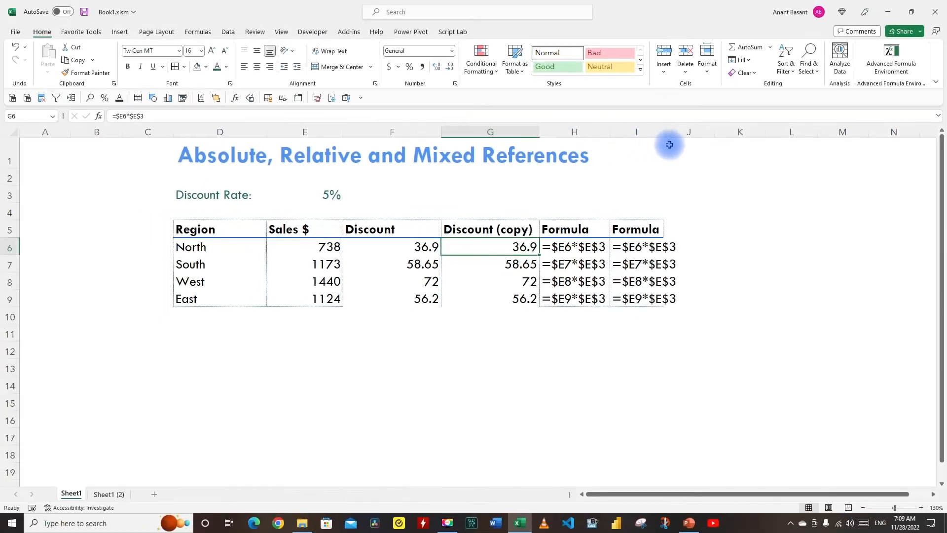
pyautogui.doubleClick(739, 58)
# Step: Examine the absolute reference $E$3 and the mixed reference $E6 in the F6 formula
pyautogui.click(410, 245)
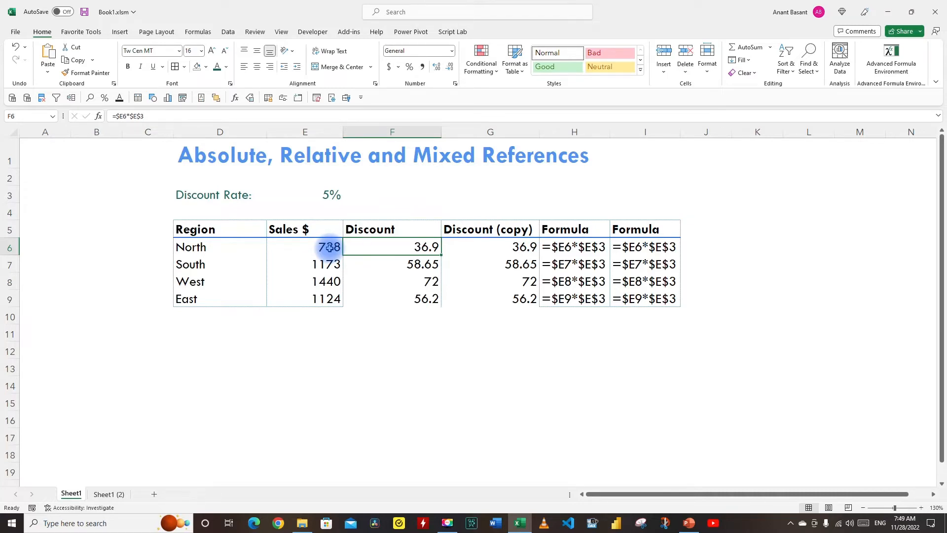
pyautogui.click(152, 117)
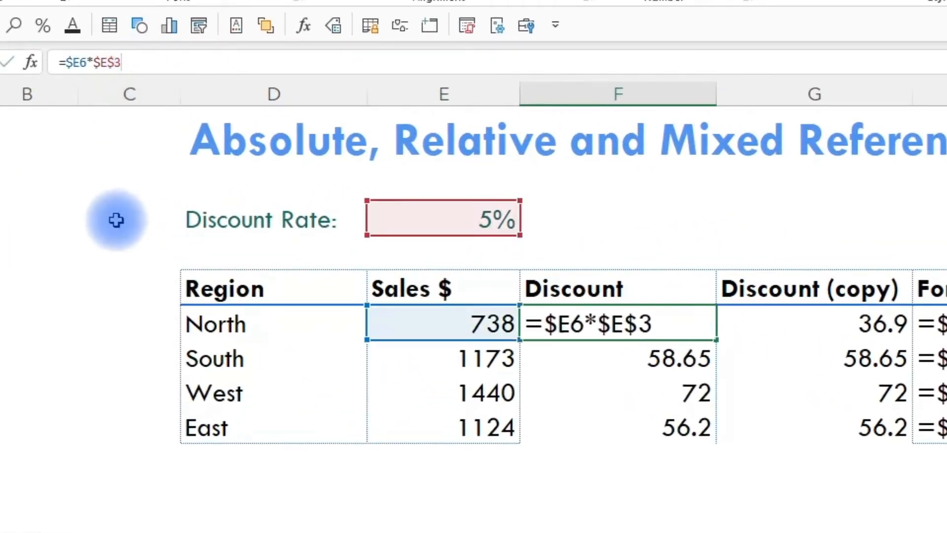
pyautogui.doubleClick(102, 62)
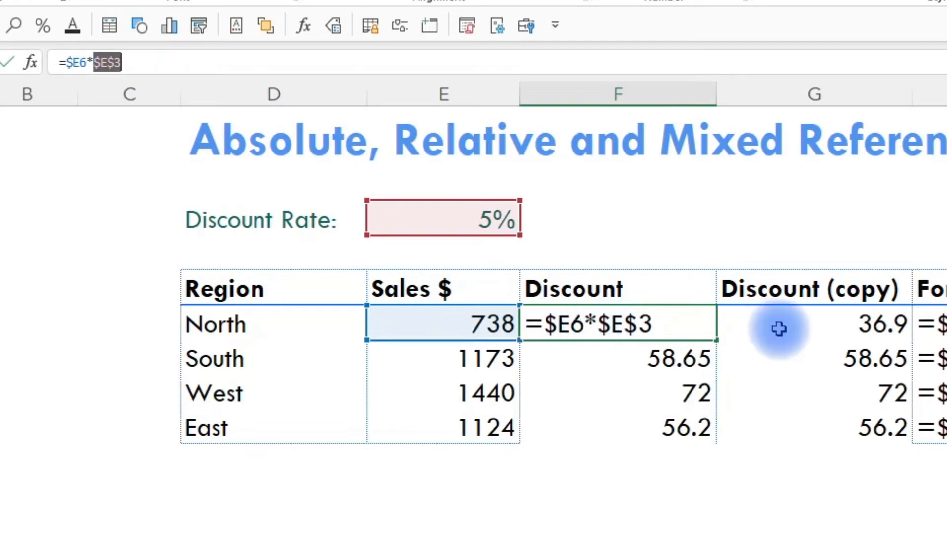
pyautogui.moveTo(68, 63); pyautogui.dragTo(87, 67)
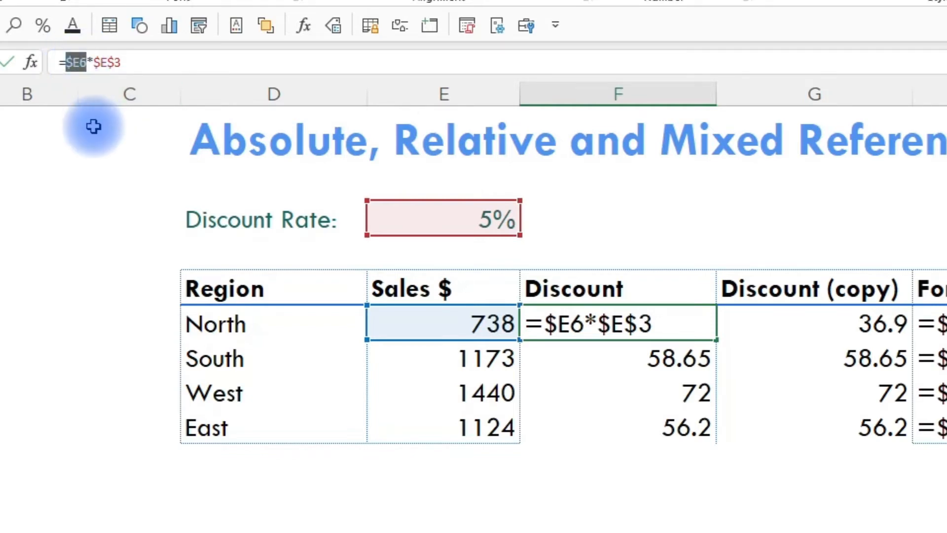
pyautogui.press('Escape')
# Step: Cycle the E3 reference in the F6 formula through its row-locked, column-locked, relative and absolute forms
pyautogui.click(101, 63)
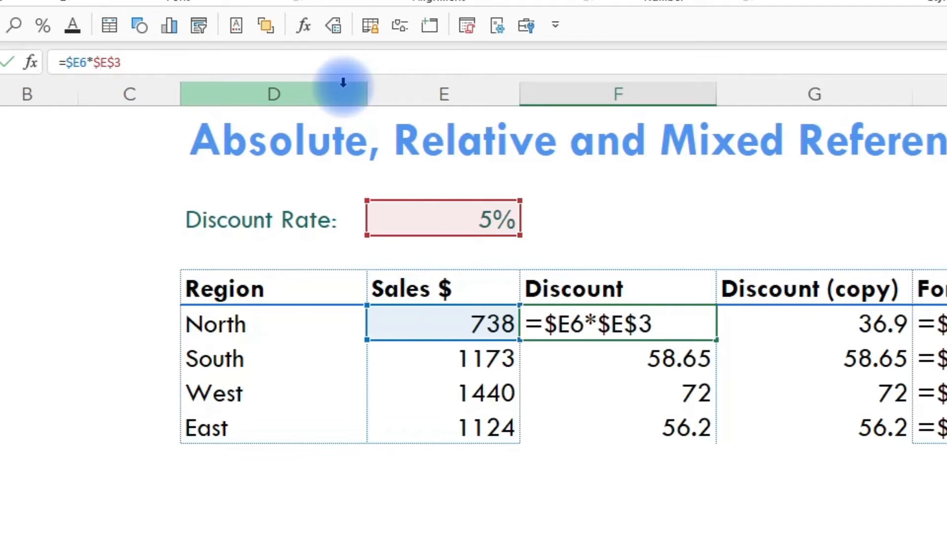
pyautogui.press('F4')
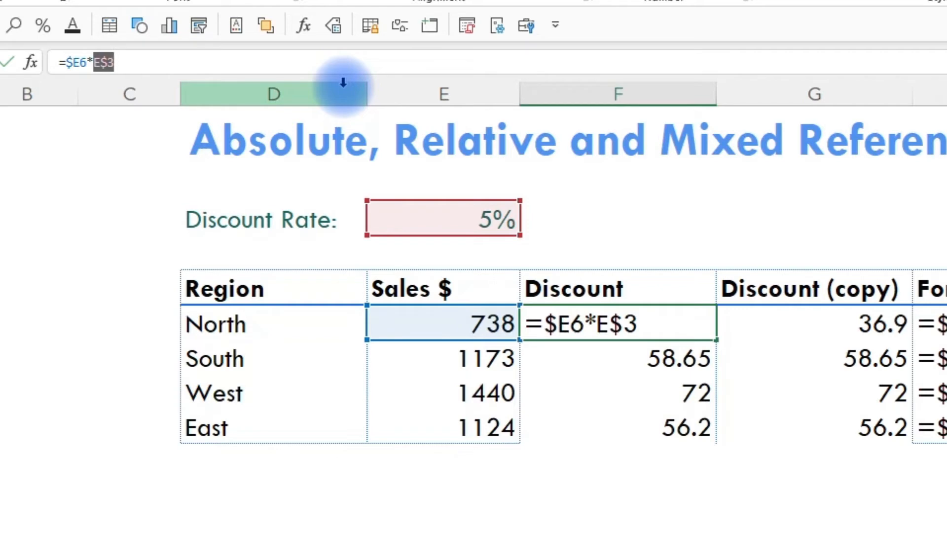
pyautogui.press('F4')
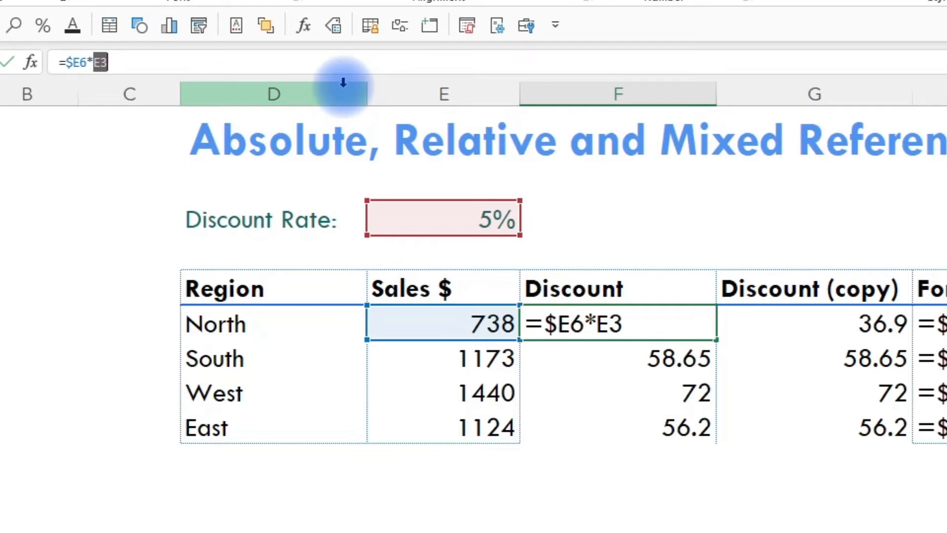
pyautogui.press('F4')
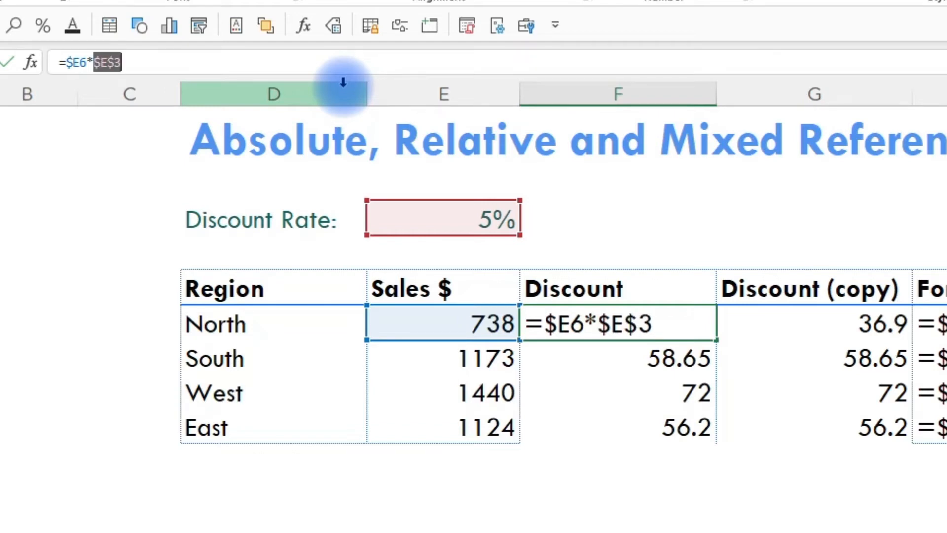
pyautogui.press('F4')
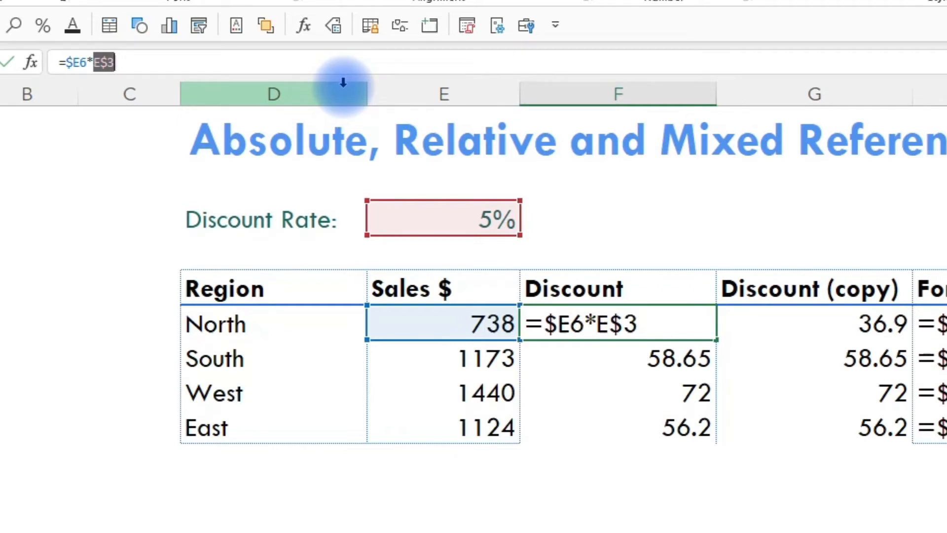
pyautogui.press('F4')
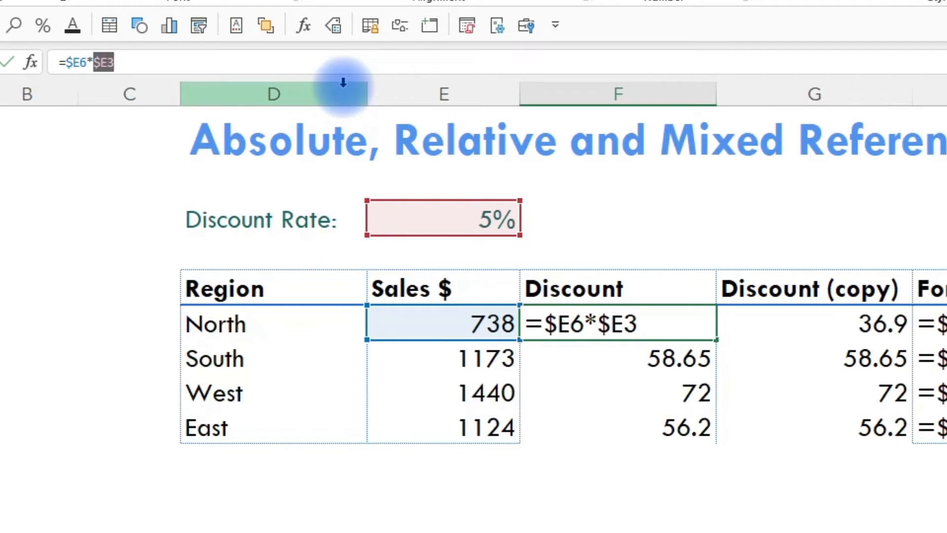
pyautogui.press('F4')
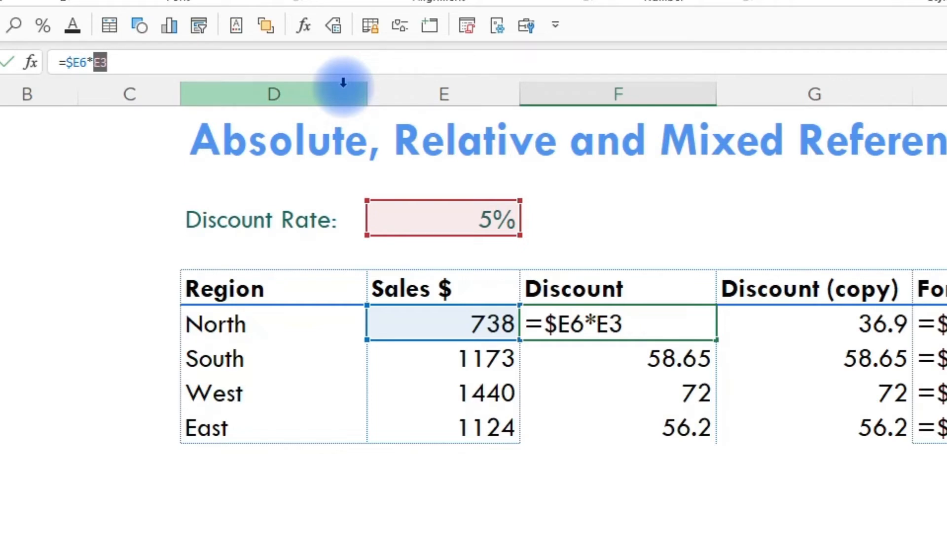
pyautogui.press('F4')
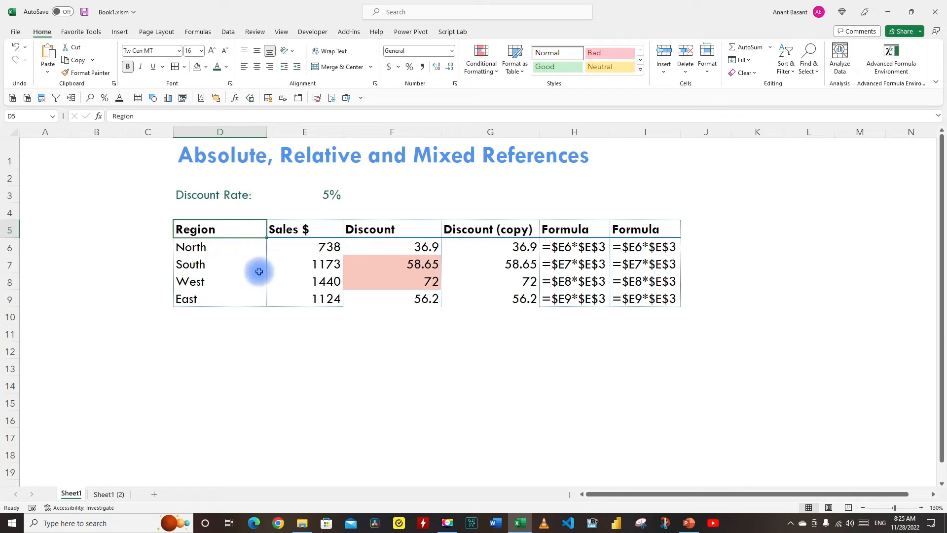
# Step: Examine the conditional formatting rule applied to the Discount cells F6:F9 and the mixed references in its formula
pyautogui.moveTo(383, 245); pyautogui.dragTo(383, 298)
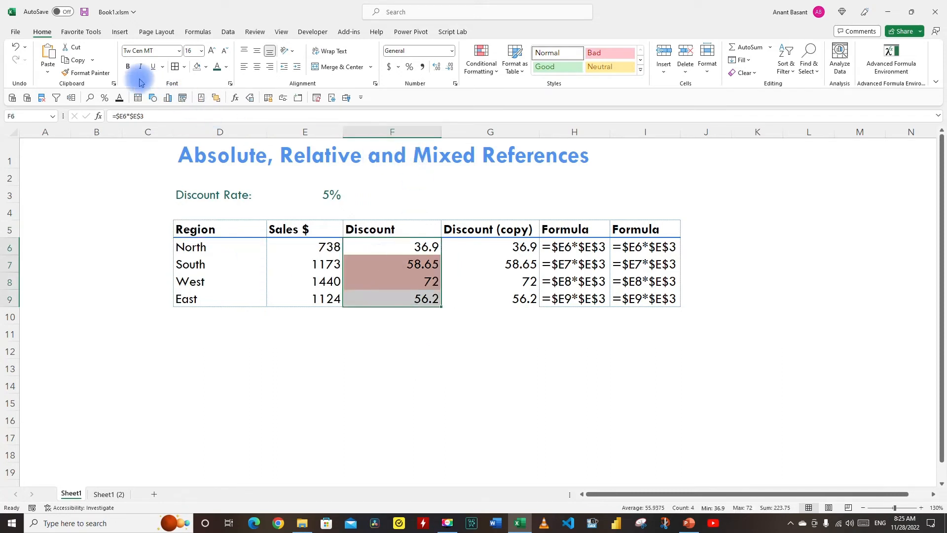
pyautogui.hotkey('ctrl', 'v')
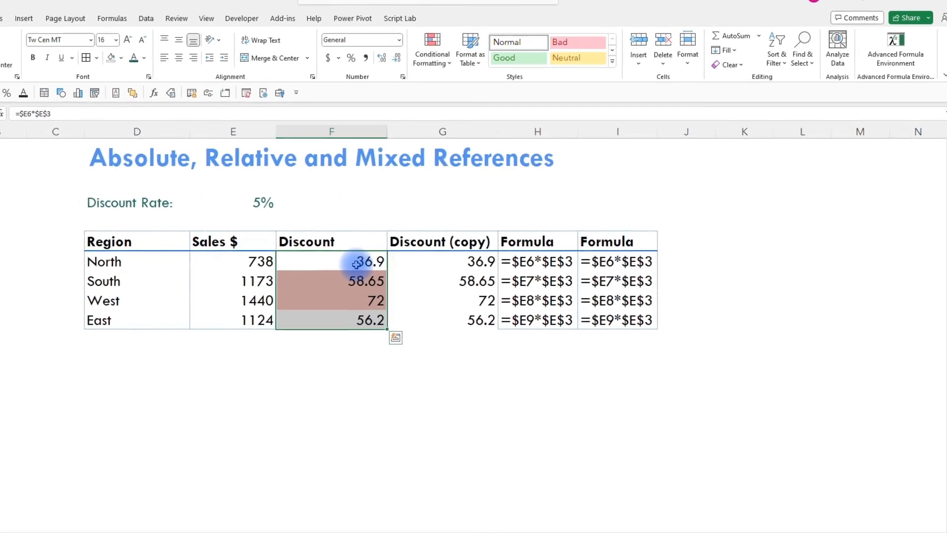
pyautogui.click(444, 63)
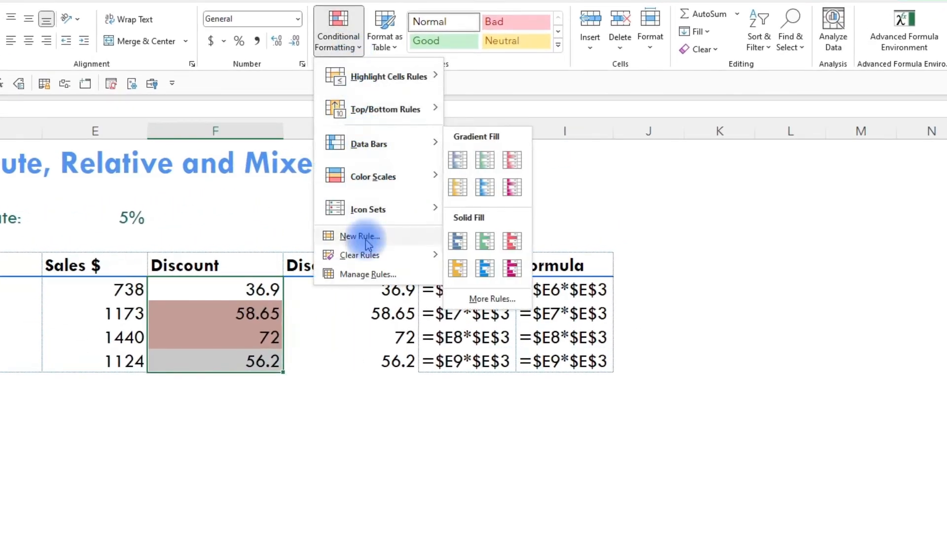
pyautogui.click(348, 274)
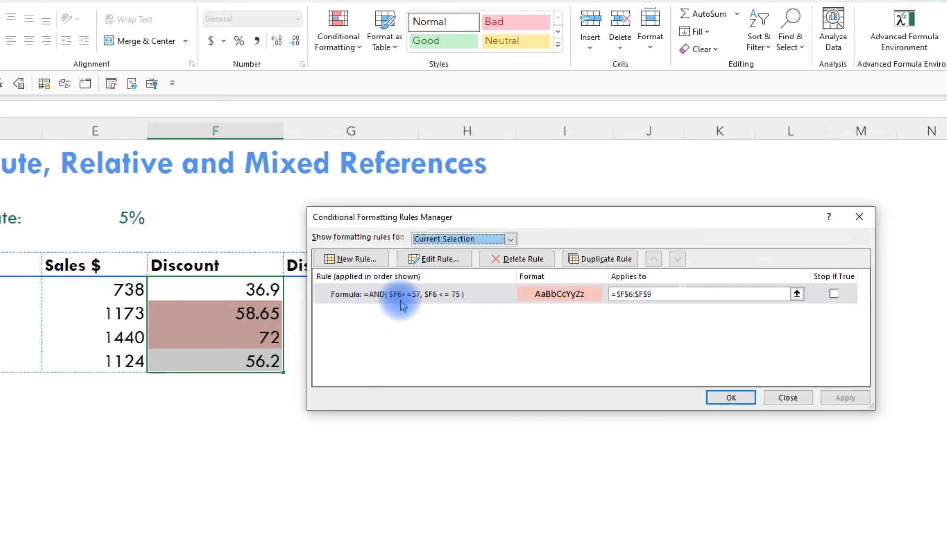
pyautogui.doubleClick(476, 295)
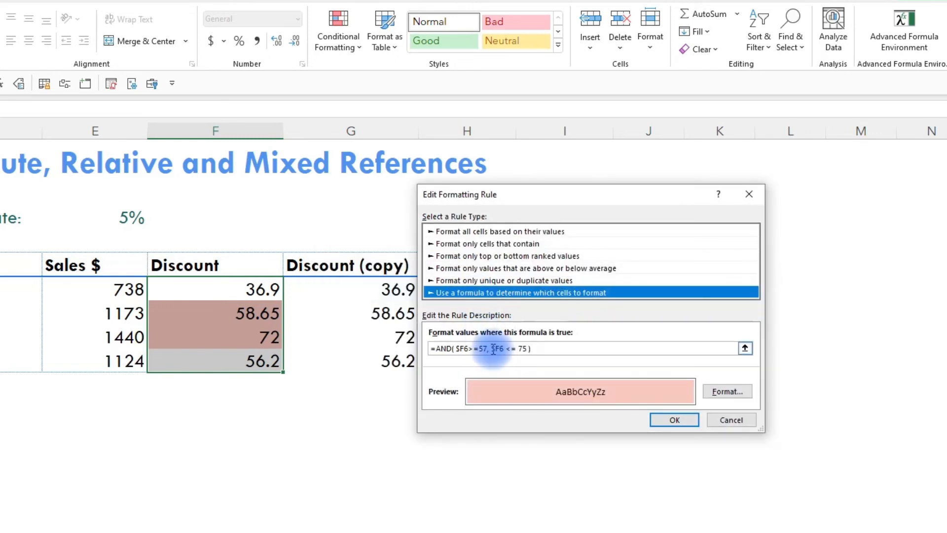
pyautogui.click(491, 349)
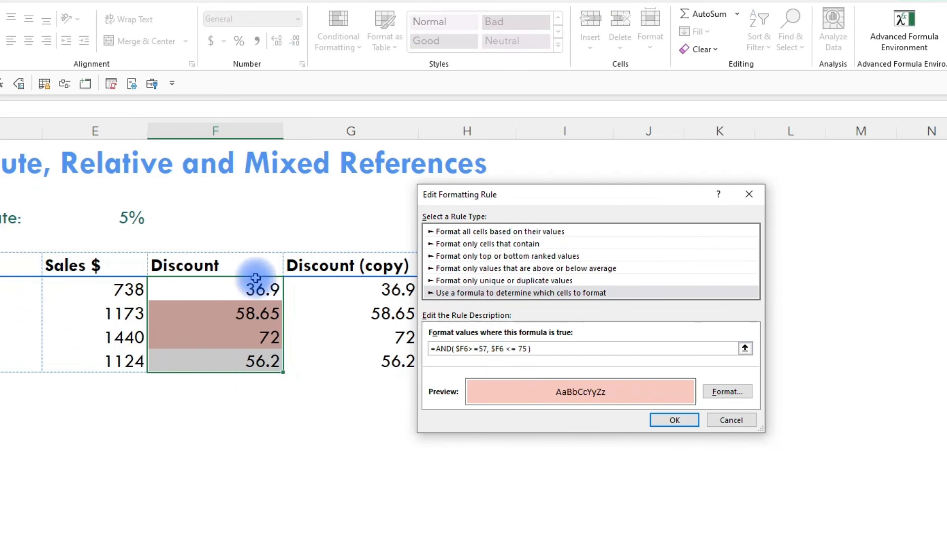
pyautogui.click(731, 420)
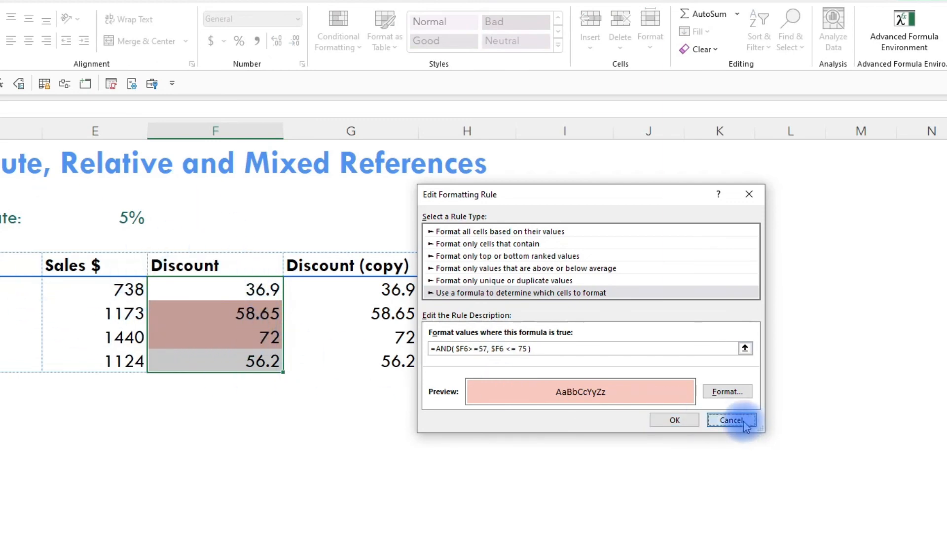
pyautogui.click(804, 404)
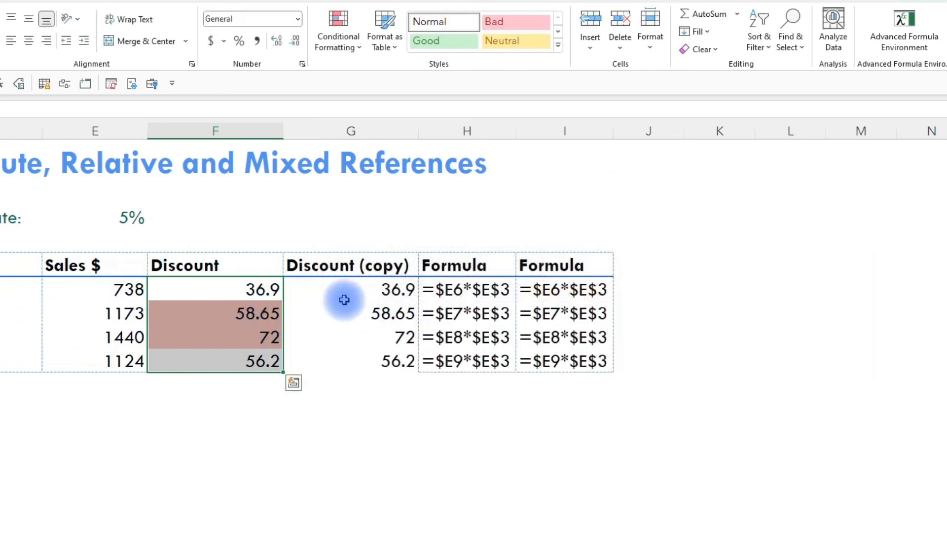
# Step: Review the cells referenced by the North discount formula in F6, leaving the formula as it is
pyautogui.click(263, 288)
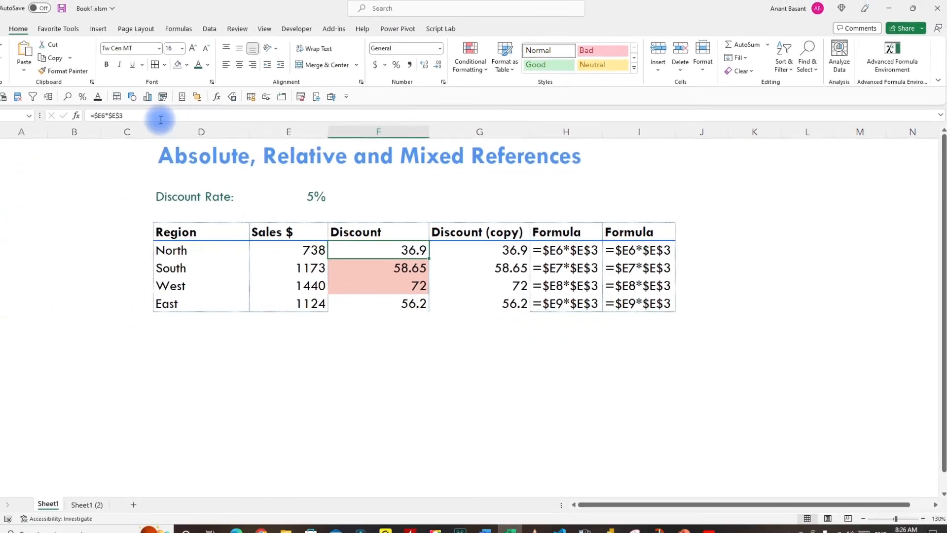
pyautogui.click(92, 117)
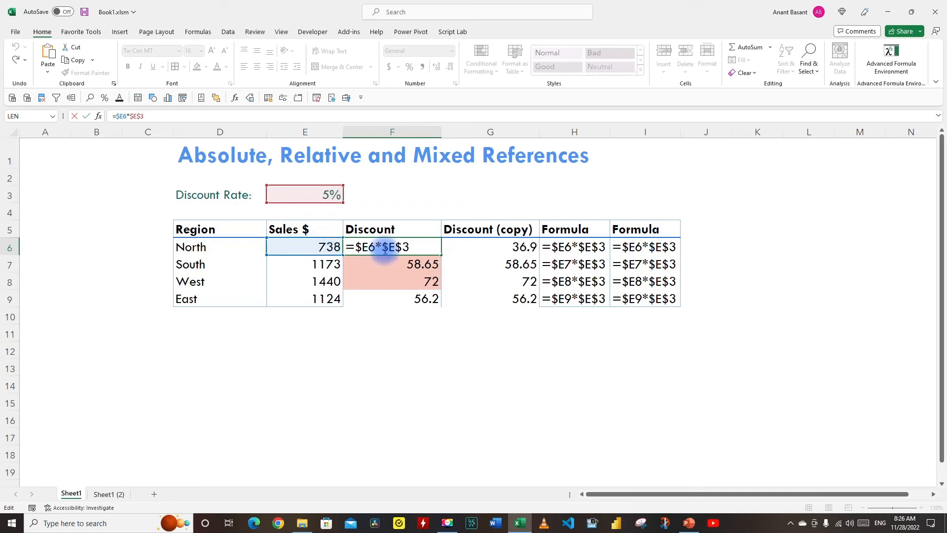
pyautogui.press('Escape')
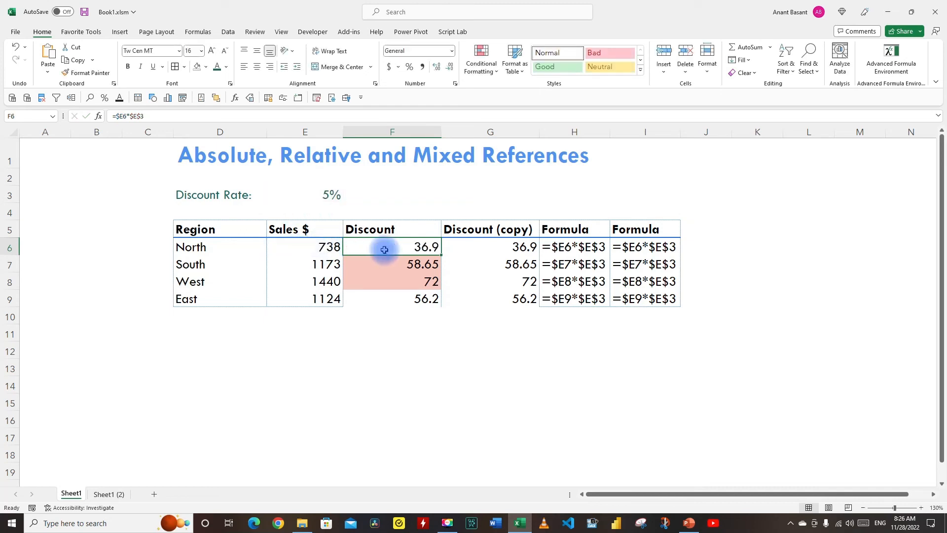